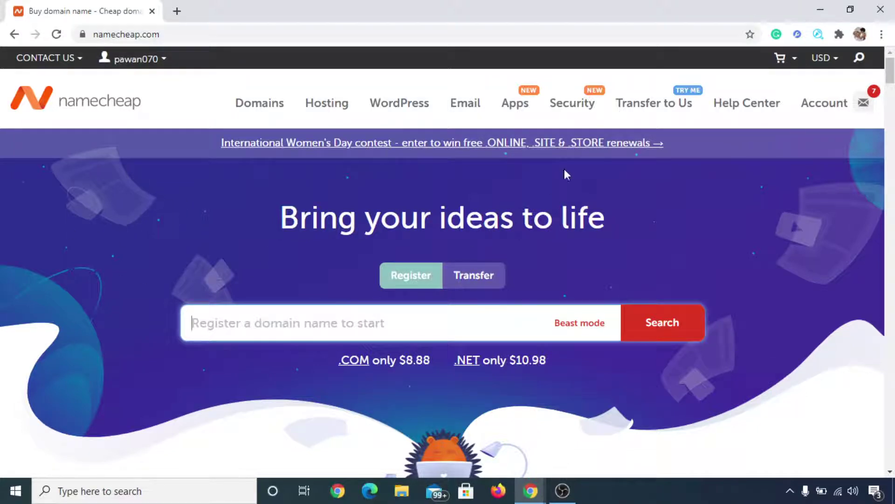
Open the Email section from Namecheap's top navigation to reach the business email page
click(480, 110)
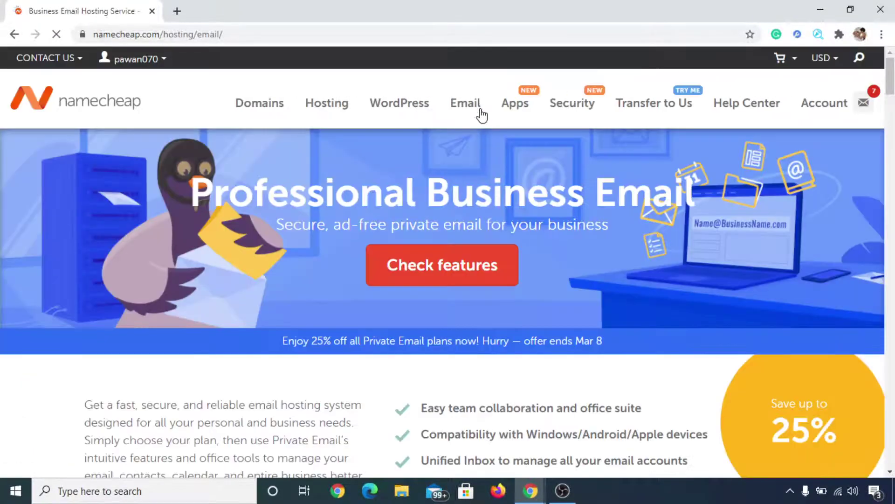
Switch the Private Email plans from Yearly to Trial pricing, showing $0.00 for 2 months
scroll(660, 256, down, 6)
scroll(659, 262, down, 2)
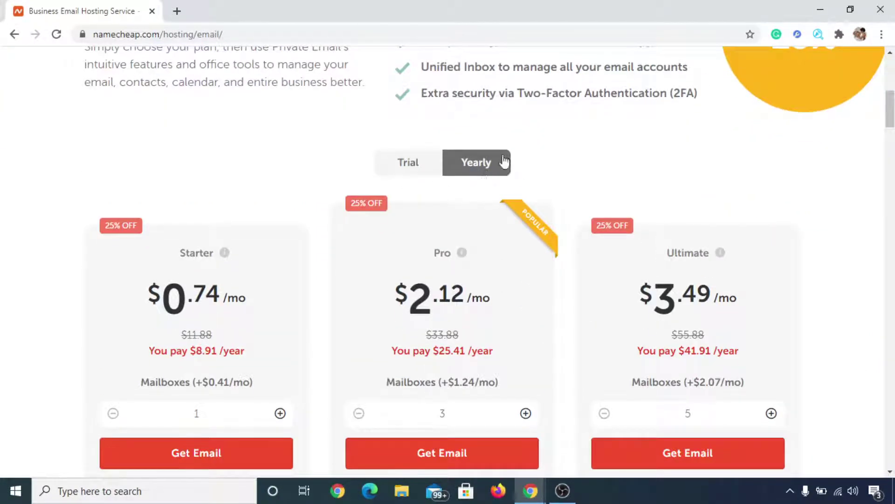
click(423, 167)
click(467, 167)
click(409, 160)
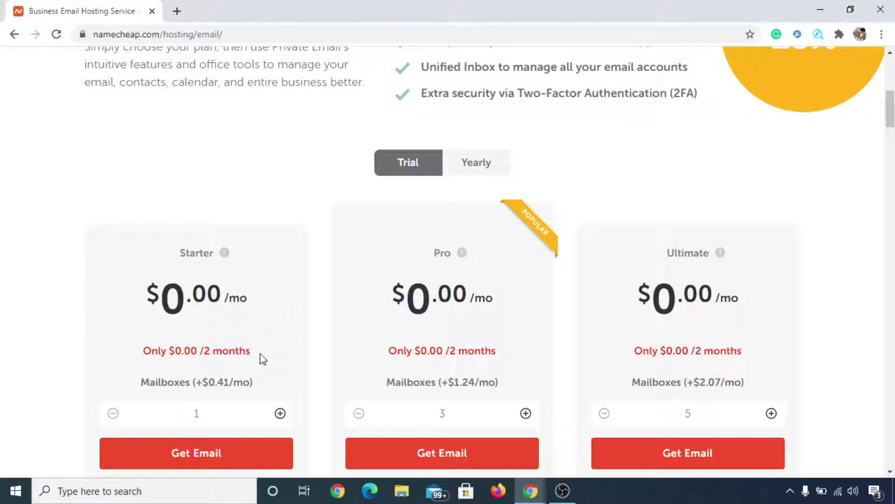
scroll(262, 363, down, 1)
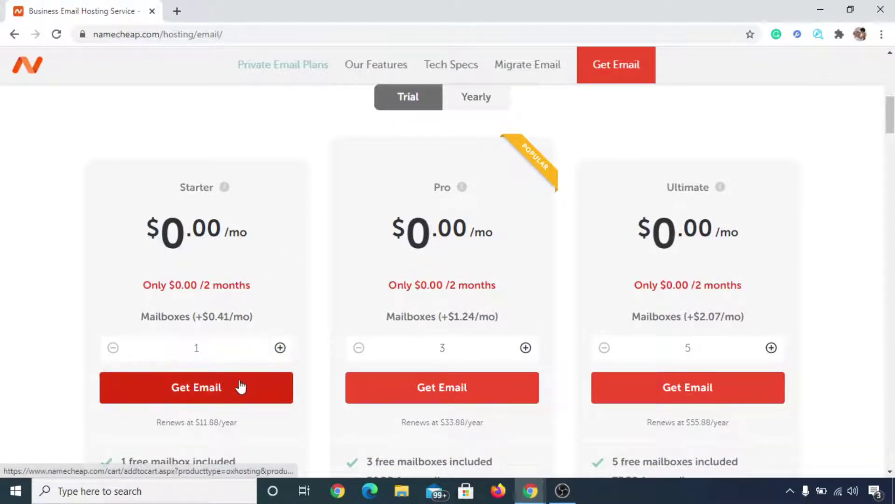
Choose the Starter plan trial and attach it to the owned domain pawandhakal.com
click(240, 387)
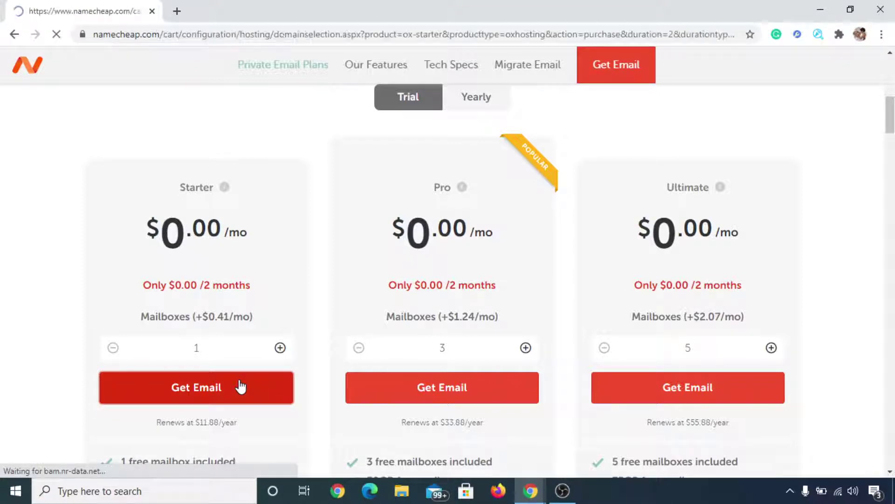
scroll(520, 333, down, 1)
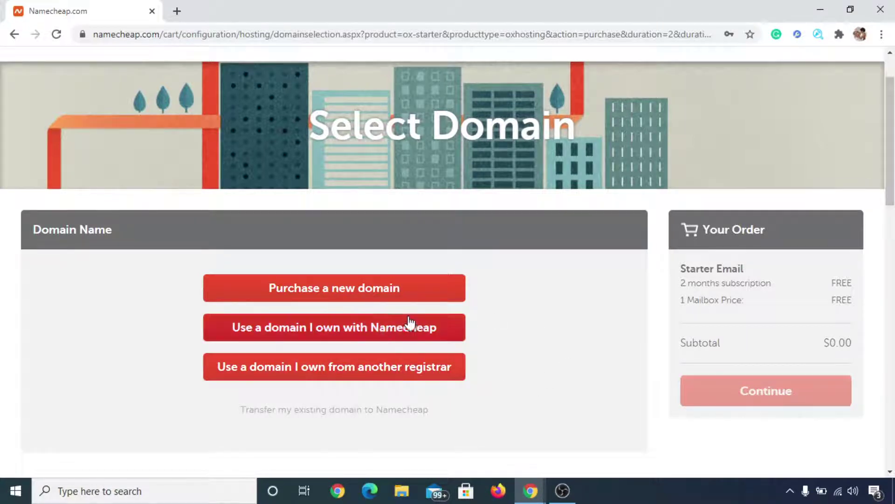
click(334, 328)
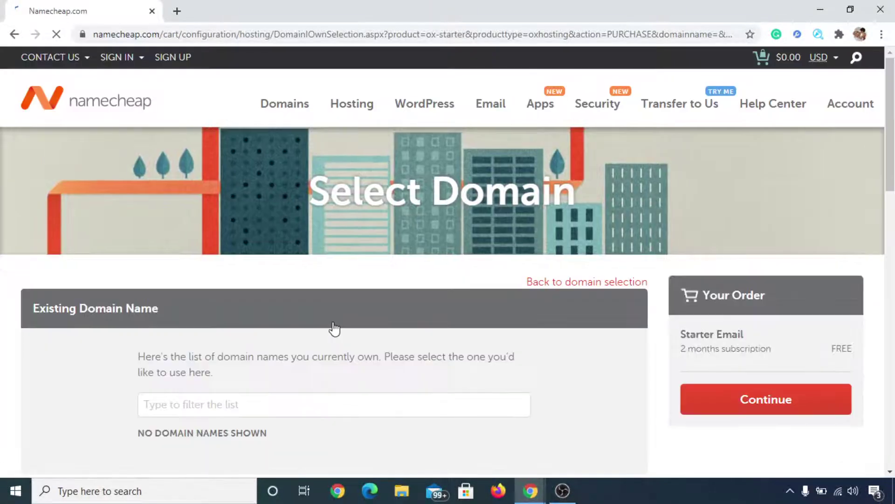
scroll(334, 329, down, 3)
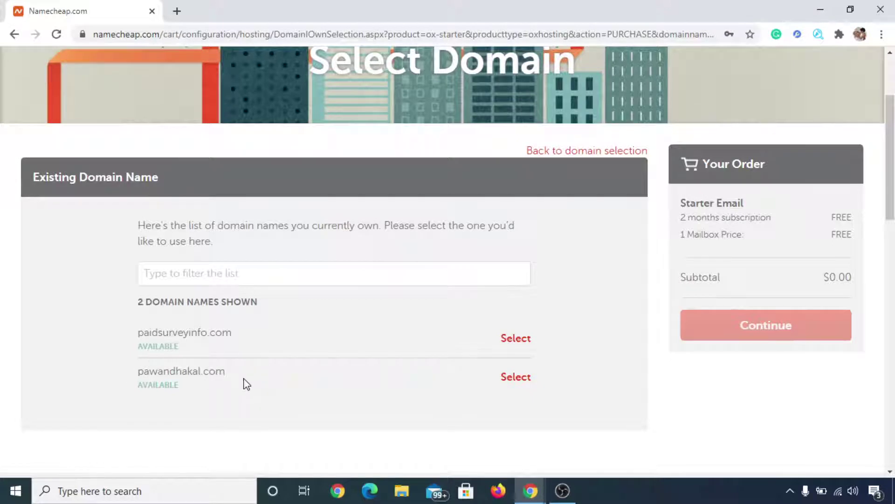
click(510, 379)
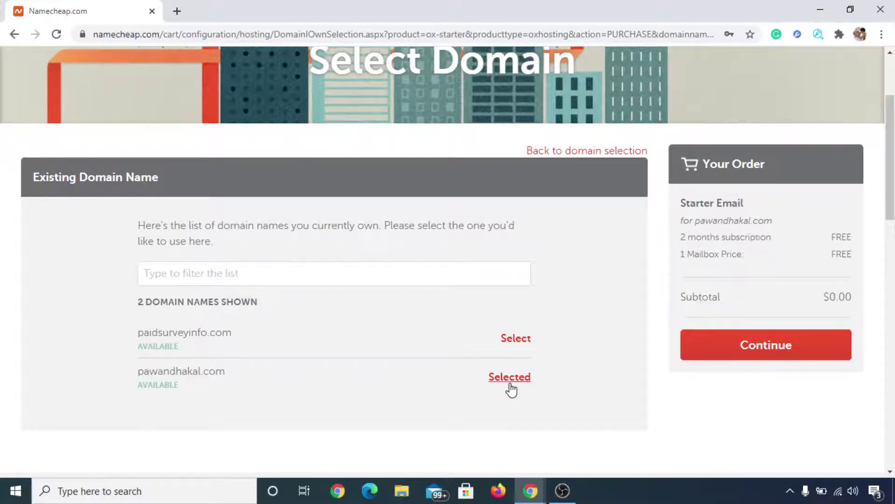
click(805, 353)
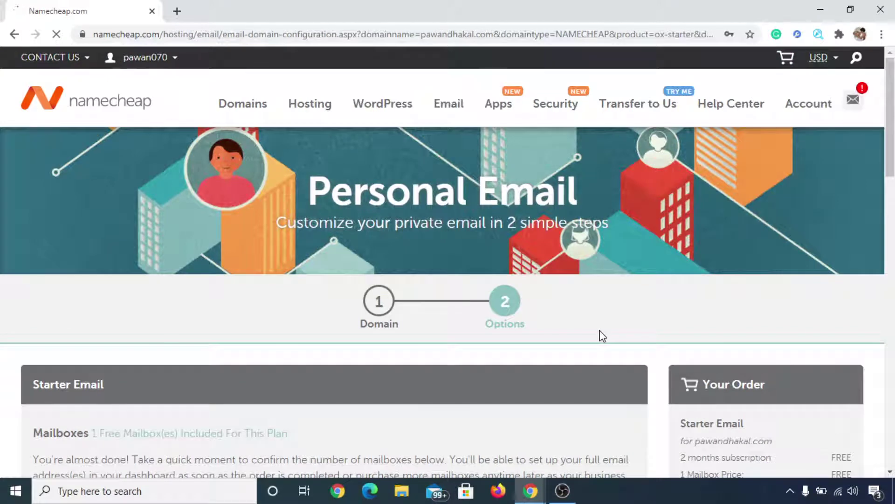
Keep the quantity at 1 mailbox and add the Starter Email trial to the cart
scroll(603, 336, down, 3)
scroll(601, 331, down, 1)
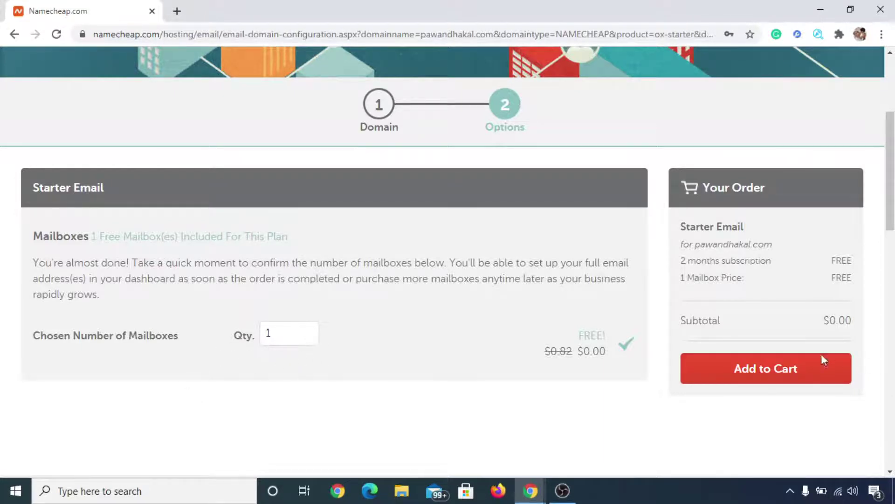
click(789, 376)
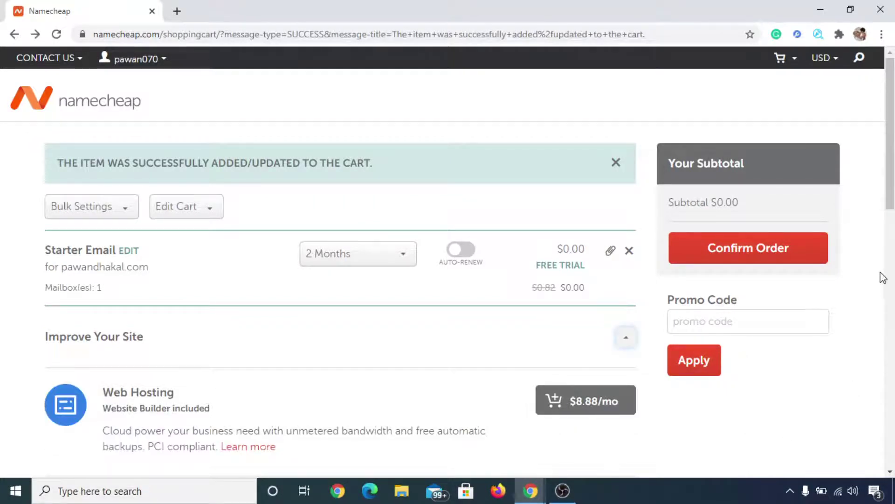
Confirm the $0.00 order and review the checkout down to the Terms of Service agreement
click(764, 248)
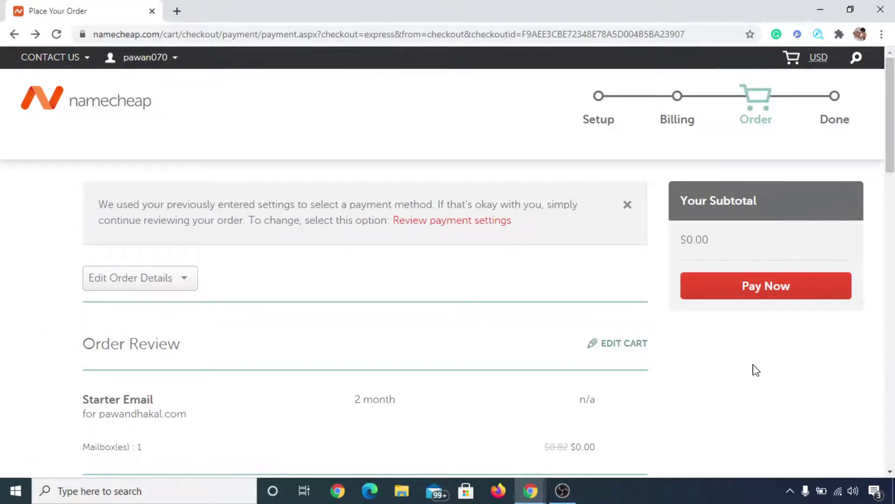
scroll(756, 370, down, 10)
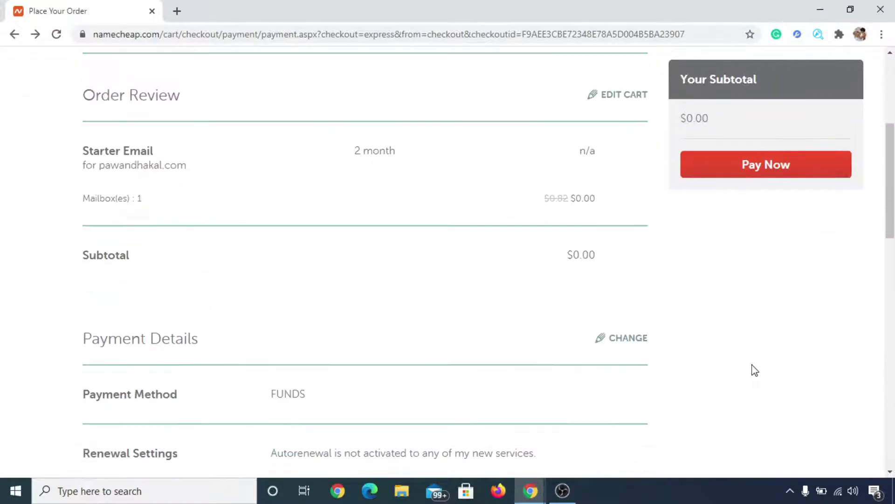
scroll(272, 160, down, 3)
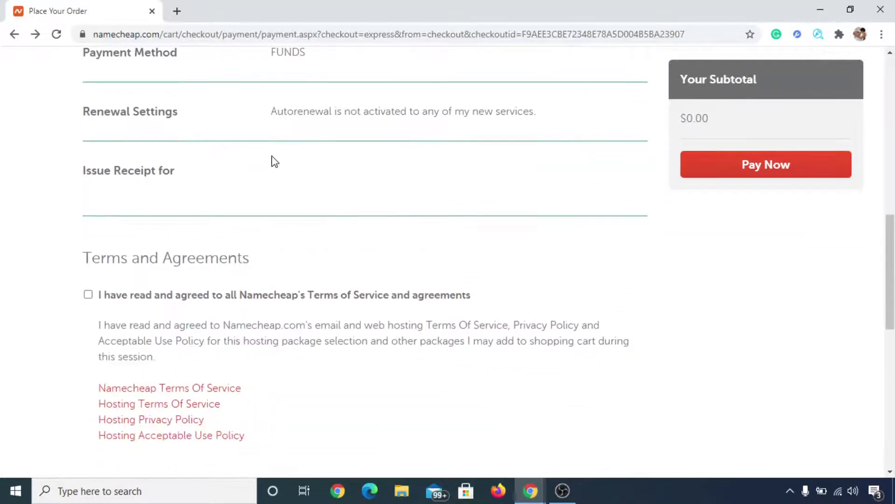
scroll(204, 225, down, 3)
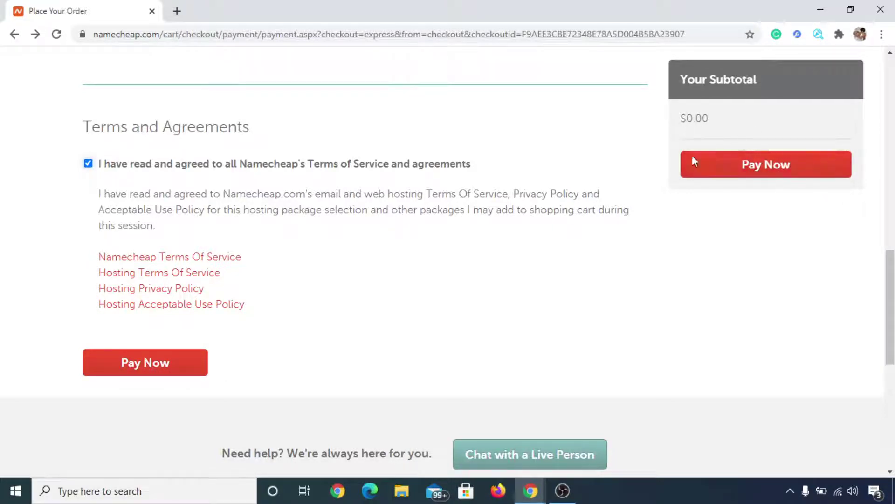
scroll(536, 284, up, 7)
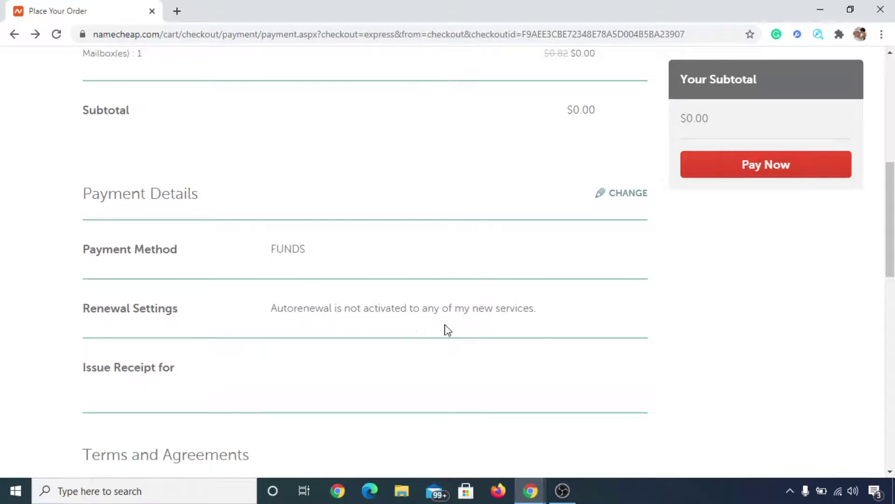
scroll(418, 322, up, 8)
scroll(392, 354, down, 3)
scroll(518, 356, down, 1)
scroll(676, 365, down, 3)
scroll(661, 368, down, 3)
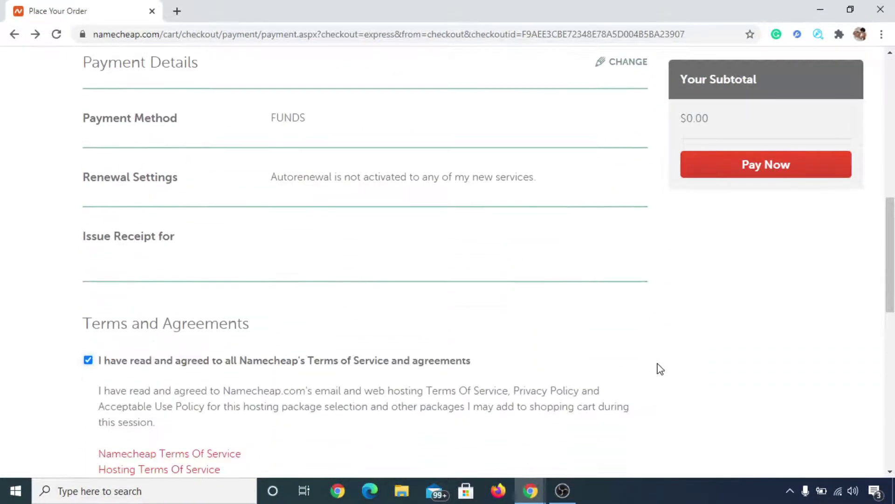
Place the free order, then open mailbox setup for pawandhakal.com showing 0 of 1 used
click(781, 173)
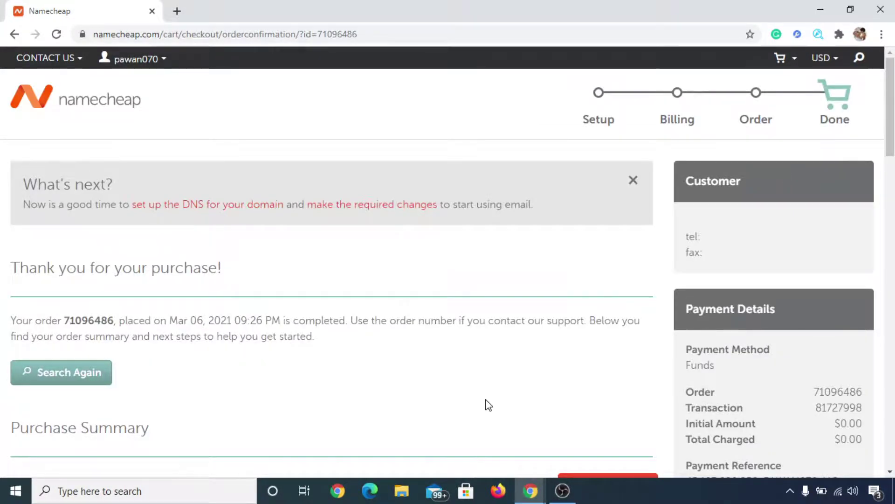
scroll(373, 448, down, 3)
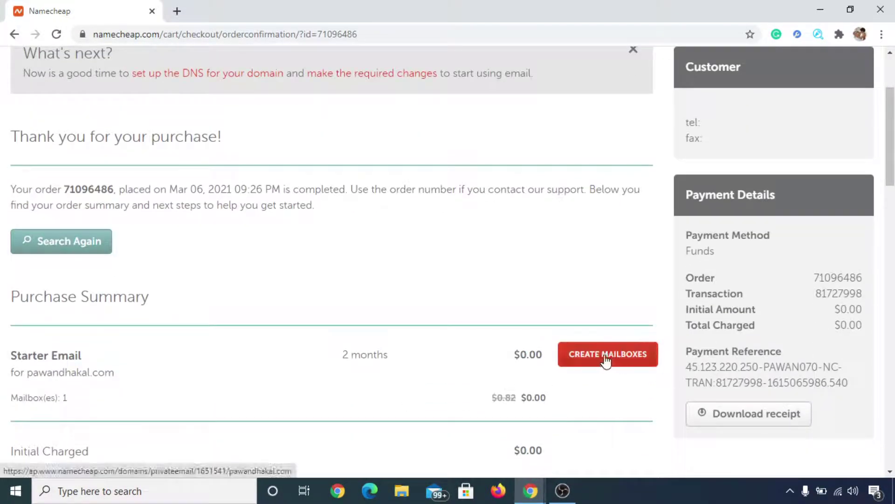
click(609, 360)
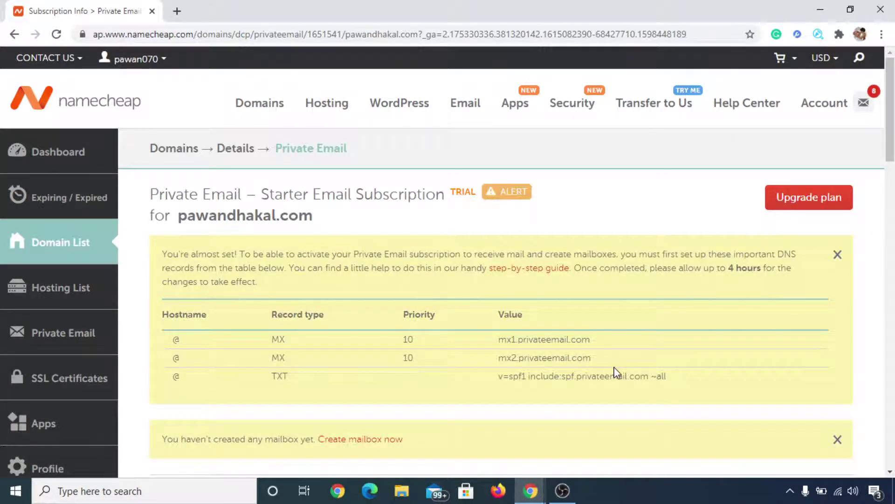
scroll(610, 372, down, 10)
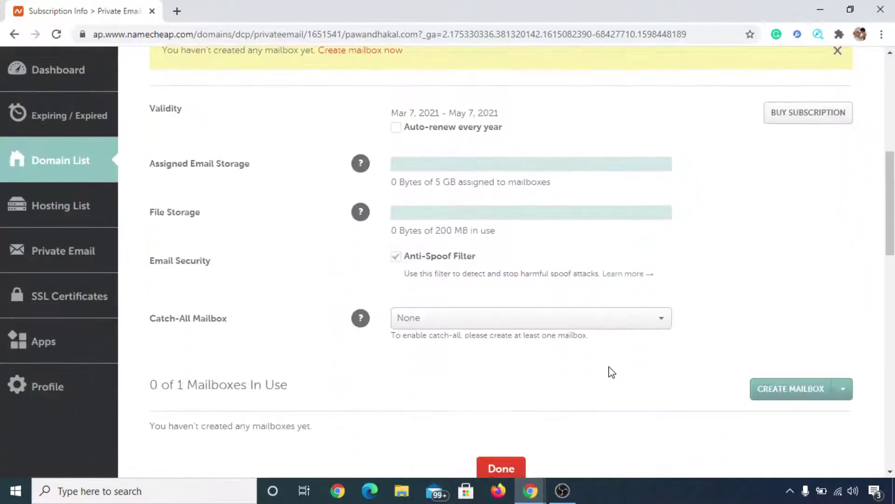
Start a new mailbox with a first-try name and paste the password into both password fields
click(806, 319)
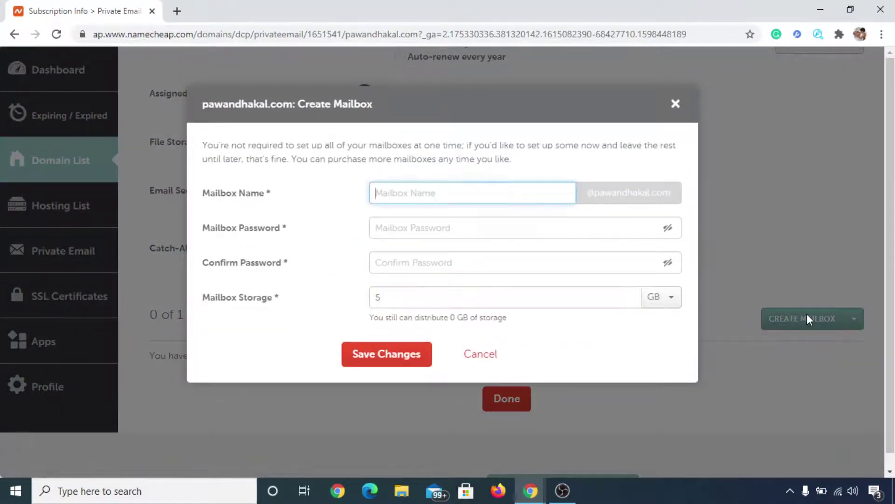
click(479, 192)
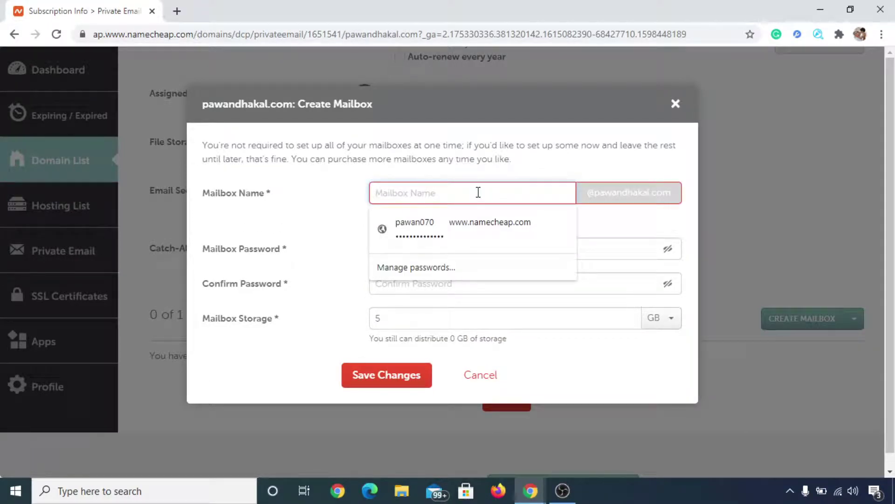
text(pawan mailbo)
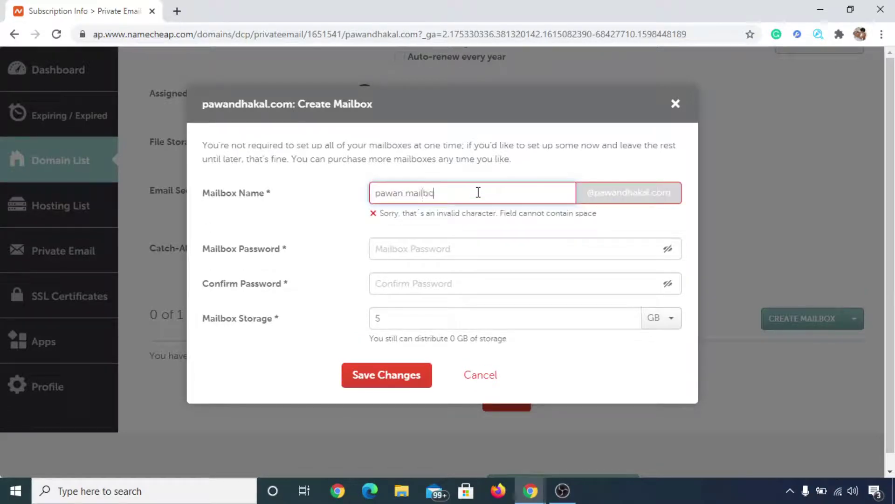
text(x)
click(462, 242)
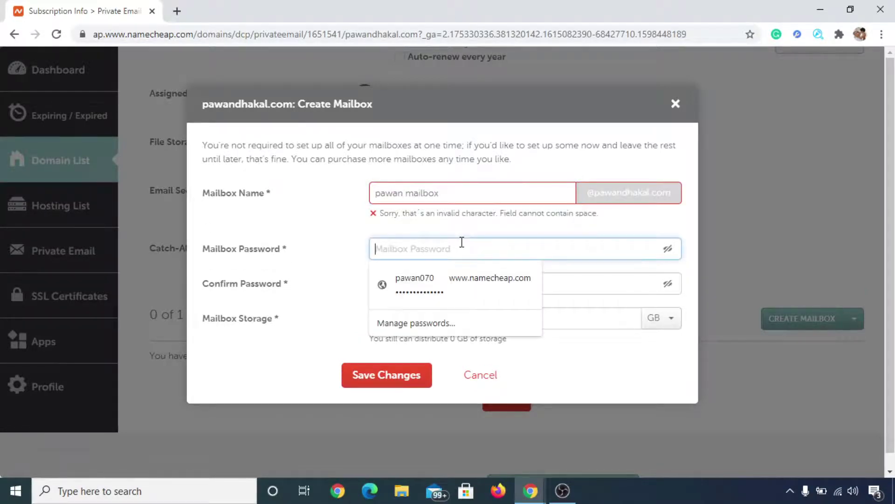
key(ctrl+v)
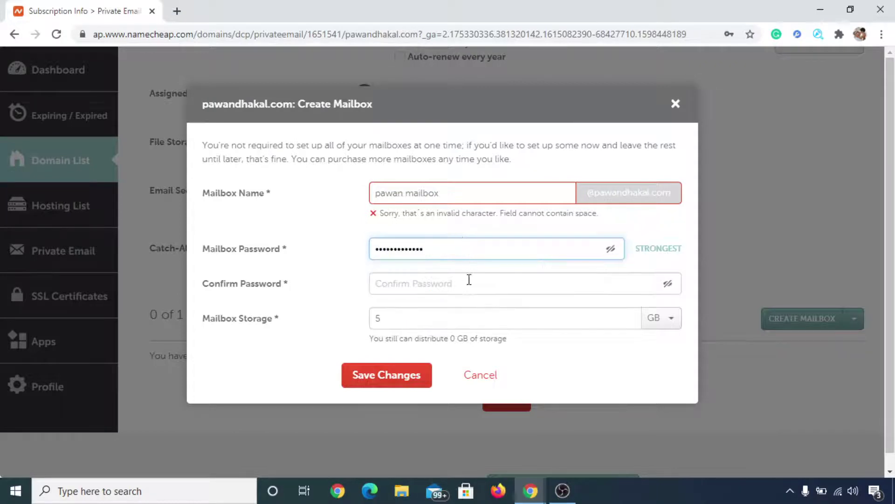
click(469, 280)
key(ctrl+v)
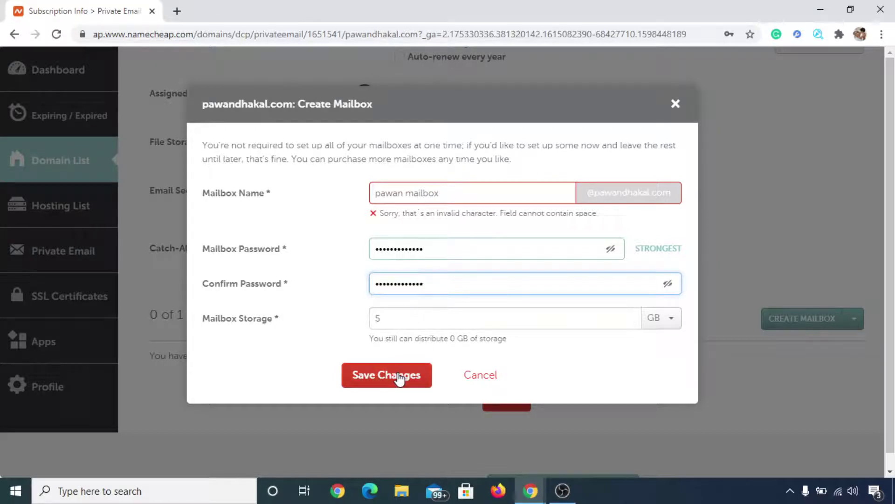
Replace the invalid mailbox name with 'cool'
double_click(407, 194)
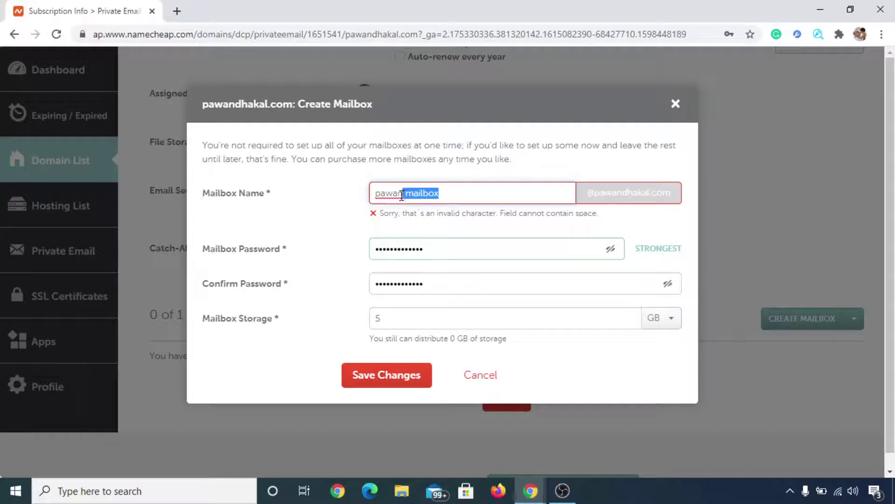
key(Left)
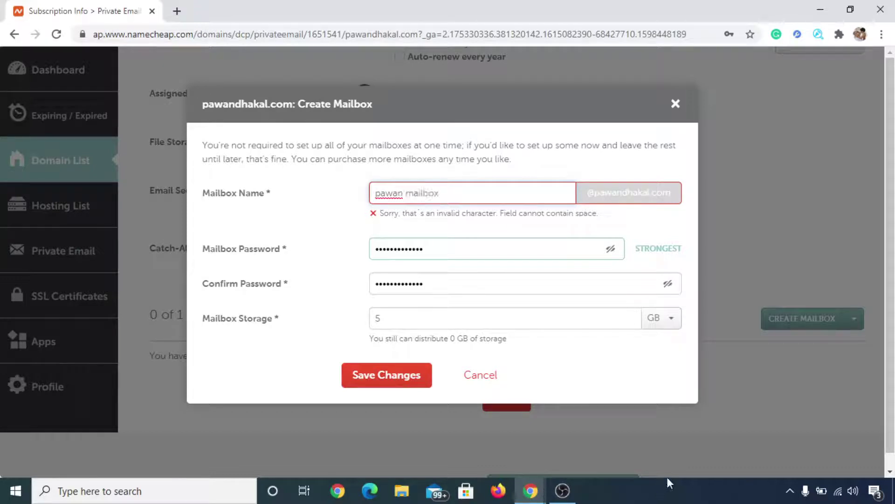
drag(455, 193, 373, 194)
key(BackSpace)
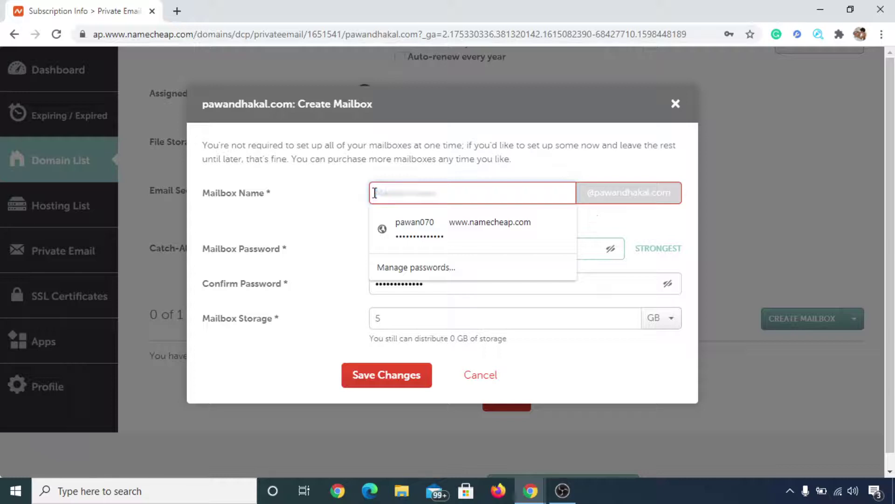
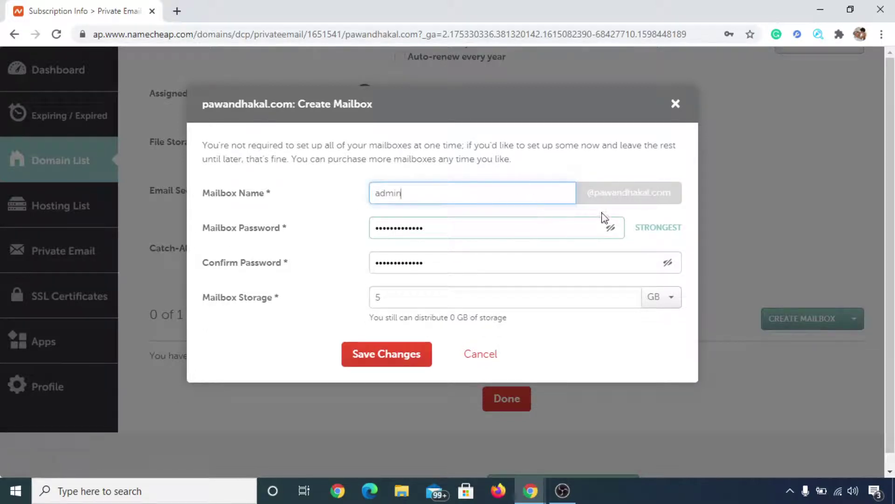
double_click(464, 193)
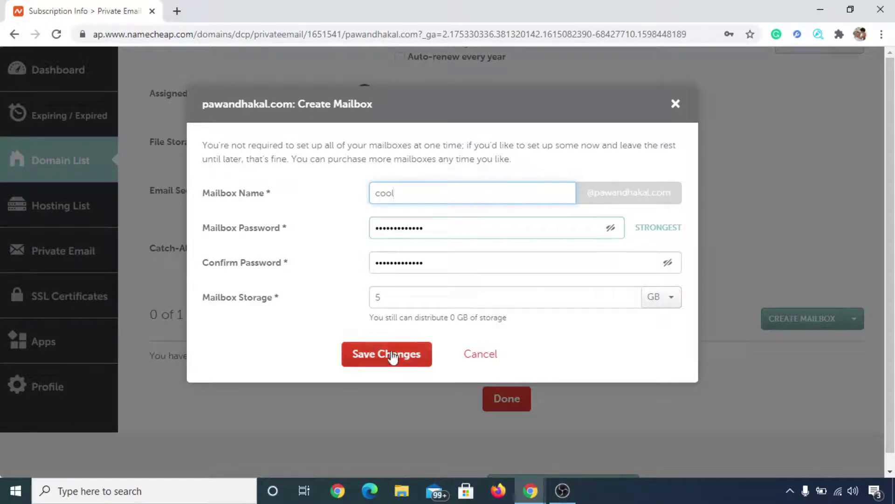
Create the cool mailbox, save its password in Chrome, and check it is listed ON
click(422, 357)
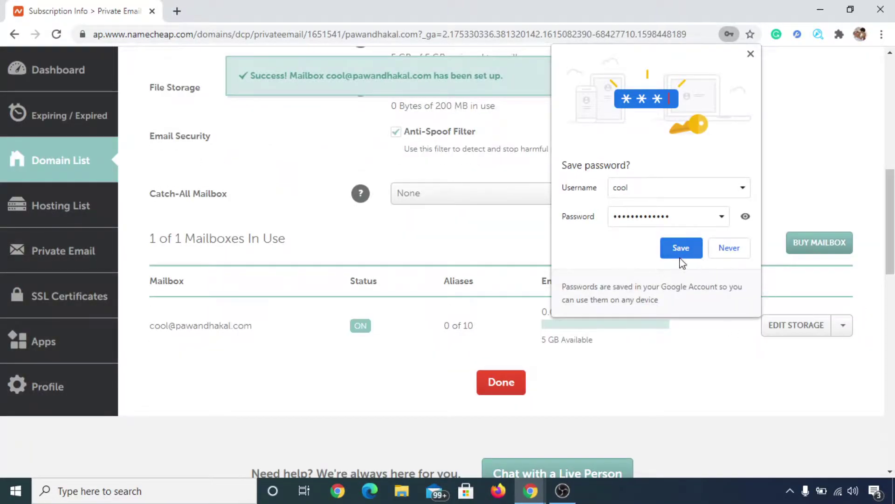
click(681, 259)
scroll(705, 268, up, 3)
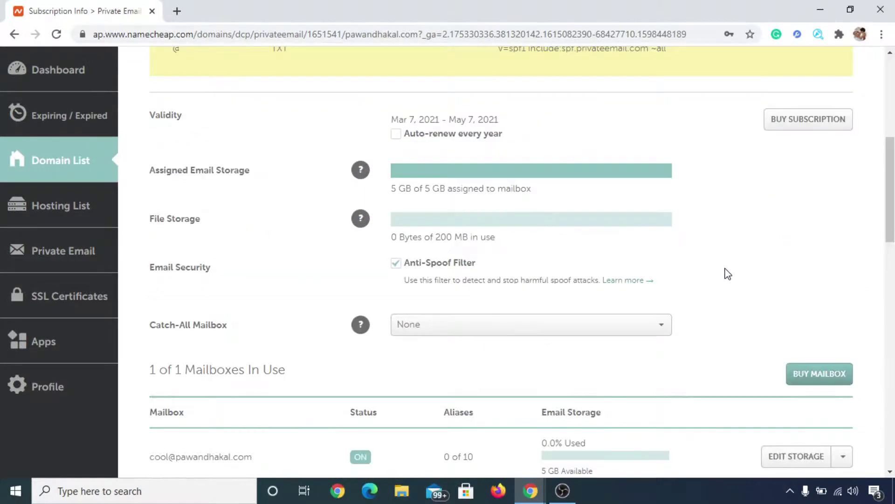
scroll(751, 272, down, 7)
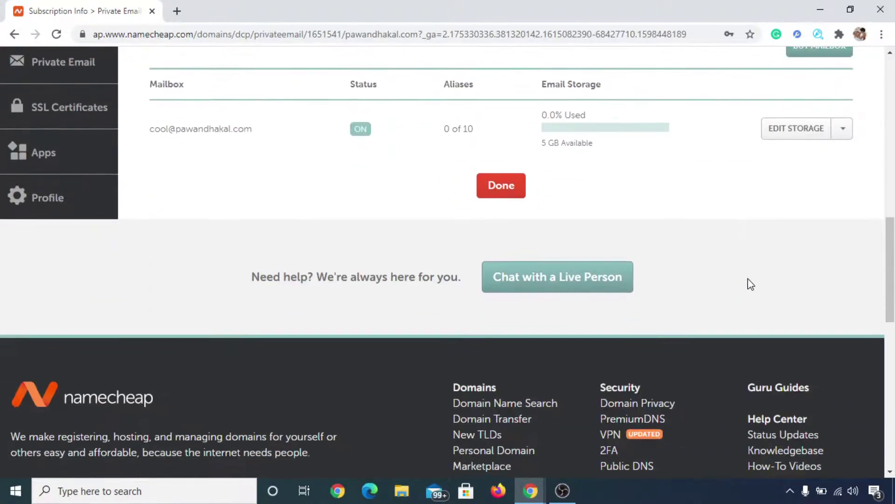
Finish the setup and choose Log into Webmail from the domain's TRIAL email icon
click(516, 186)
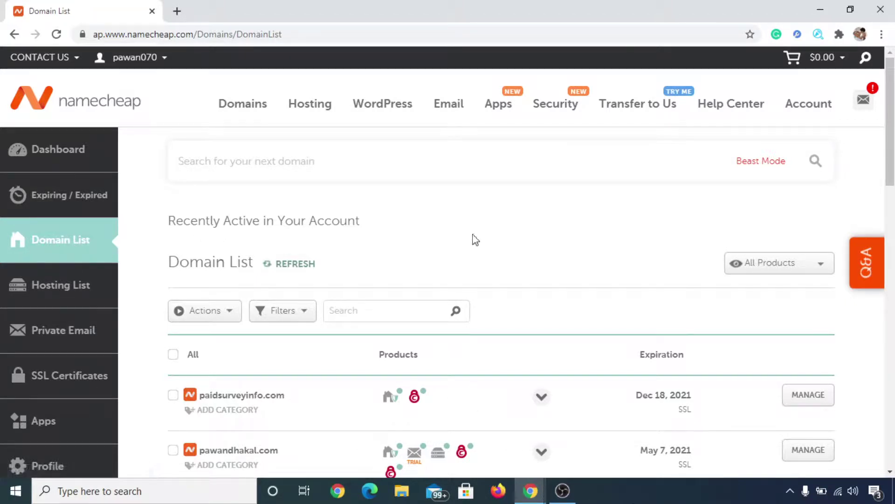
scroll(497, 238, down, 1)
scroll(500, 238, down, 1)
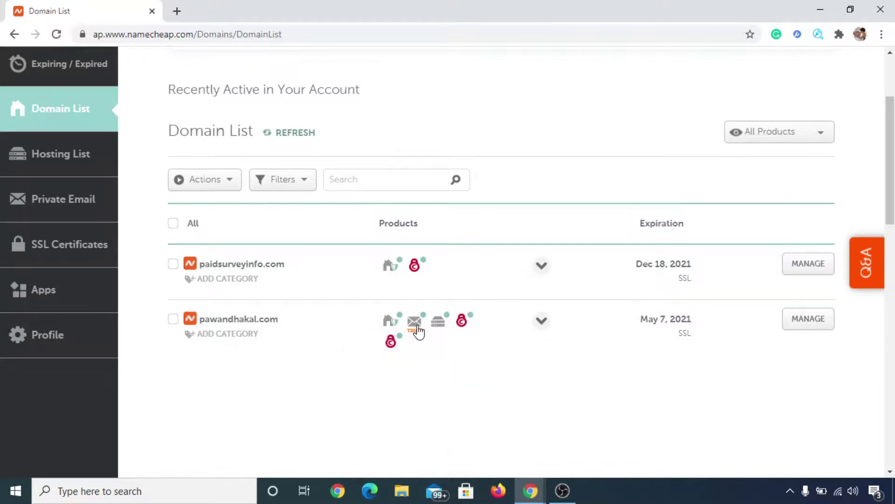
mouse_move(416, 333)
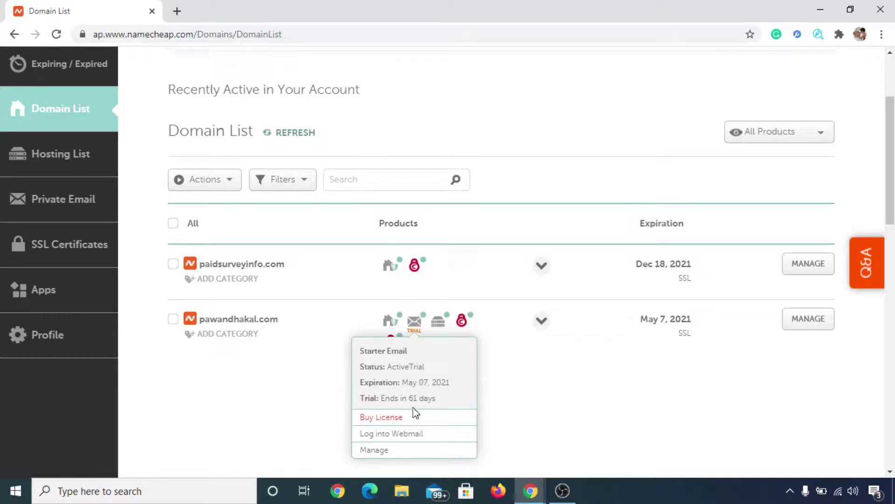
click(427, 435)
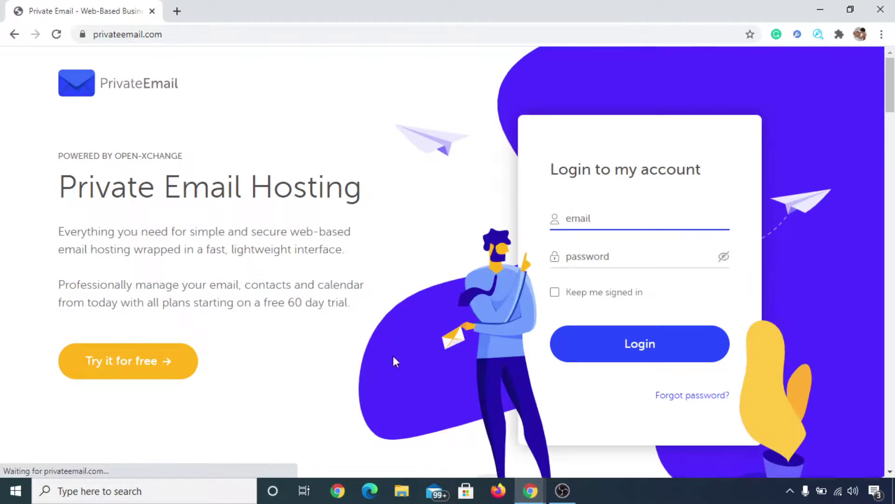
Log in with the new mailbox address and pasted password, keeping the session signed in
click(633, 214)
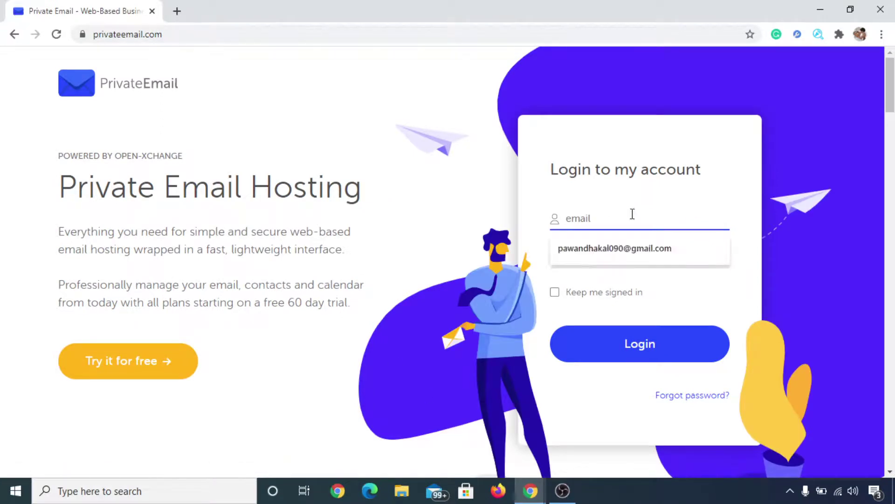
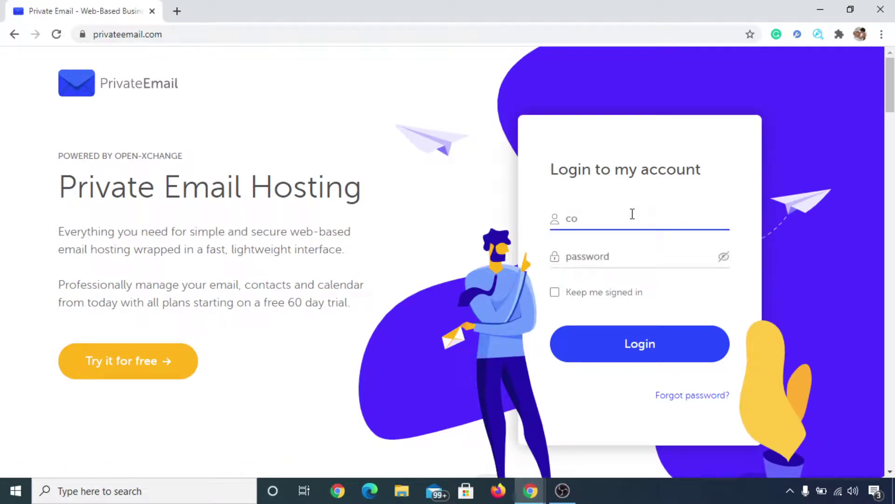
click(617, 261)
key(ctrl+v)
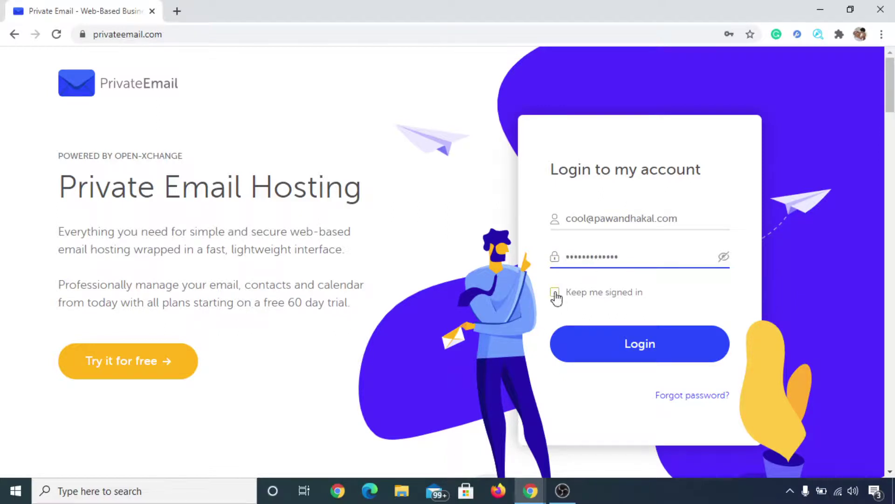
click(562, 293)
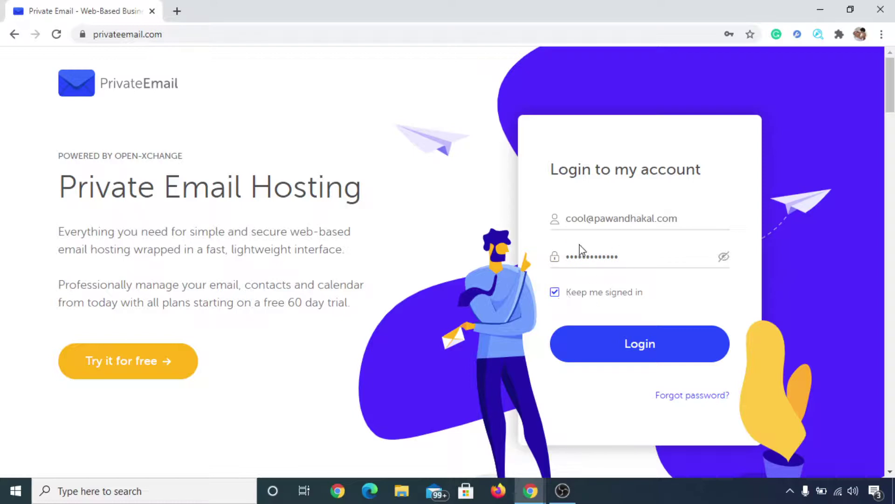
click(640, 346)
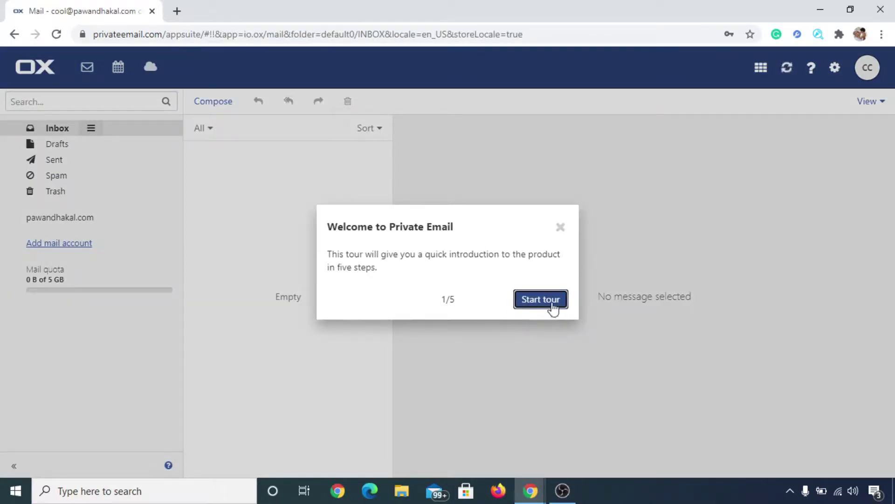
Close the Private Email welcome tour and view the empty Sent folder
click(561, 228)
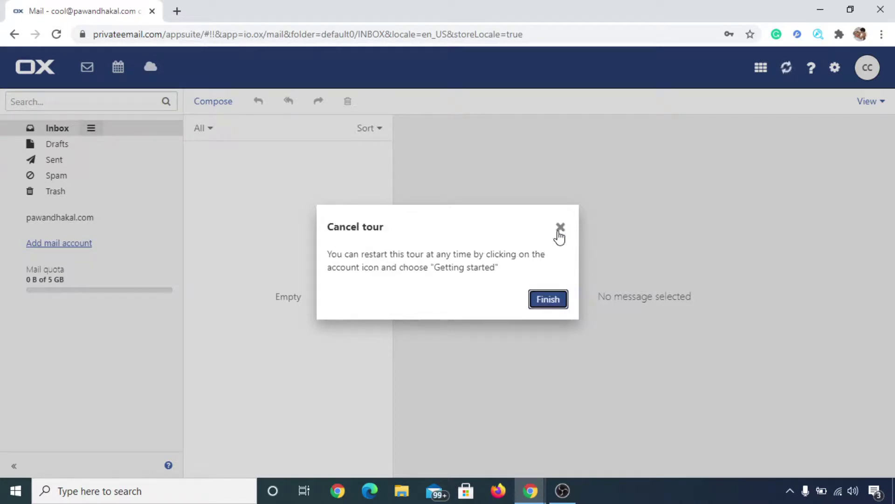
click(561, 229)
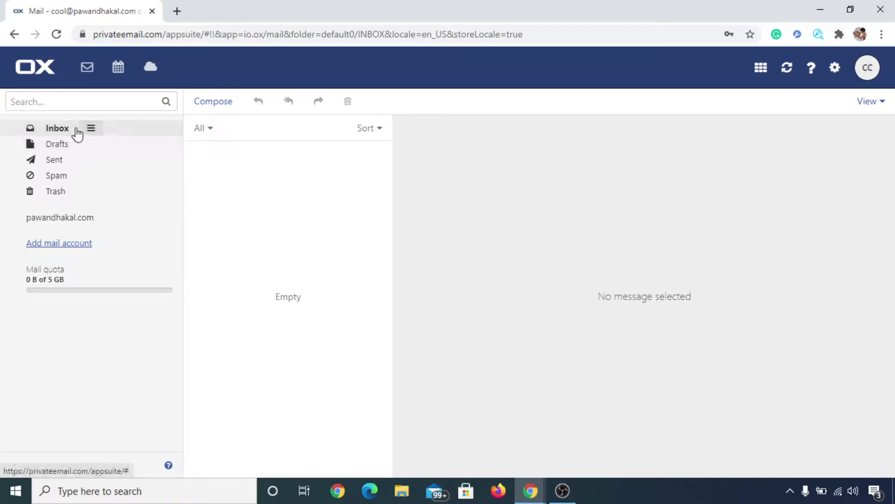
click(69, 161)
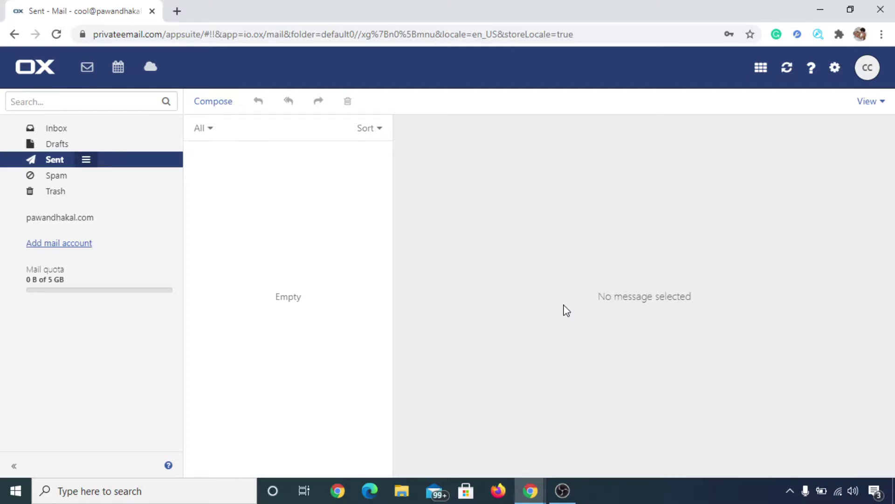
Switch to the Chrome window showing the free Traffic Secrets hardcover book offer
click(530, 490)
click(600, 443)
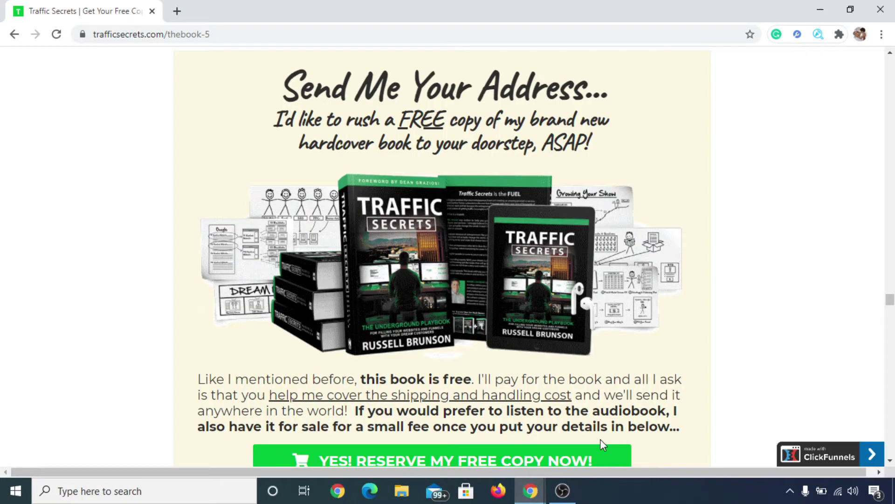